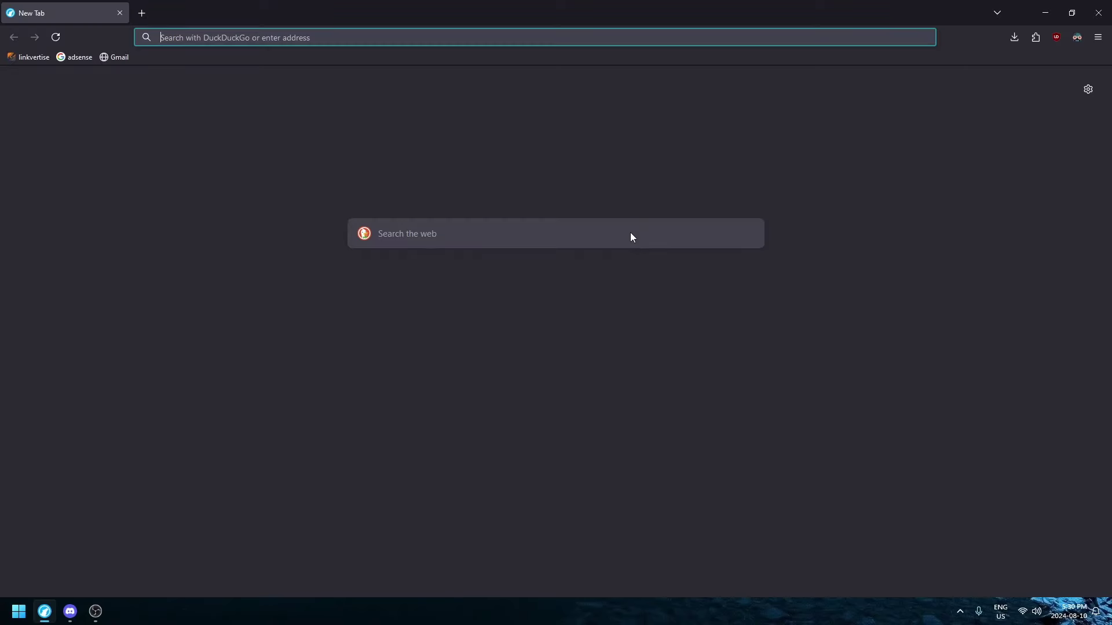
{"action": "type", "text": "https://app.minehut.com/"}
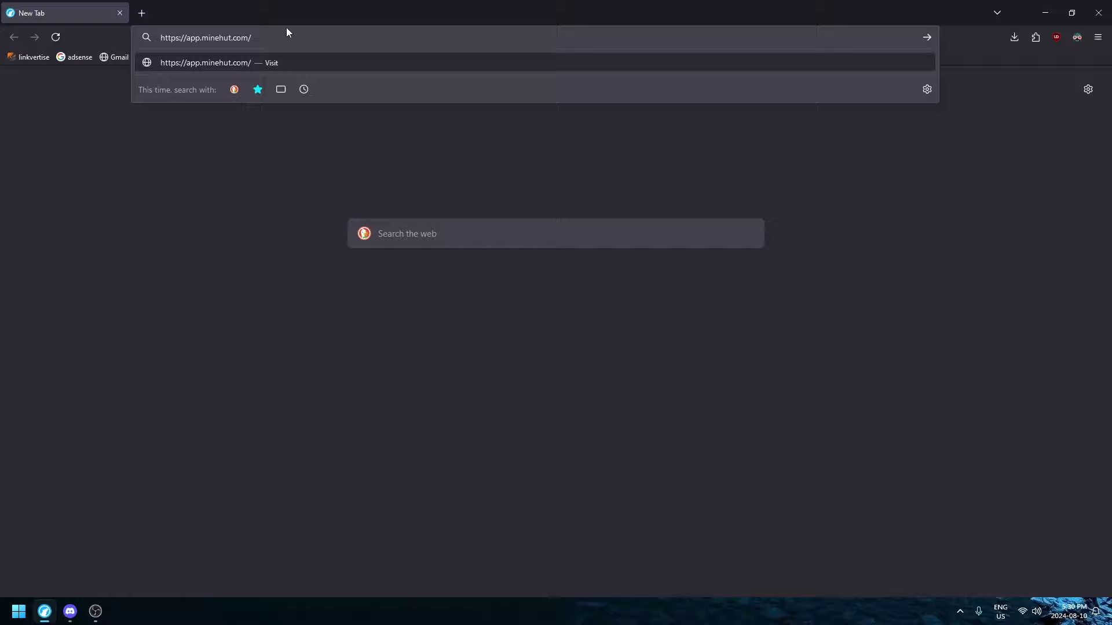
{"action": "key", "text": "Return"}
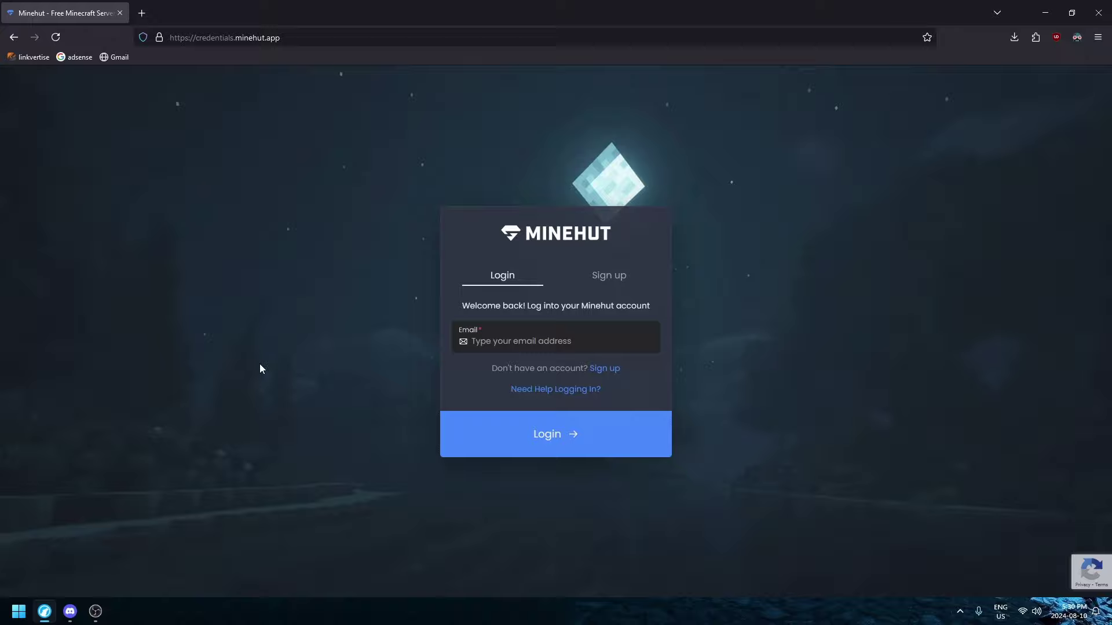
- Create a Paper 1.21 server named heyheywassup
{"action": "left_click", "coordinate": [608, 275]}
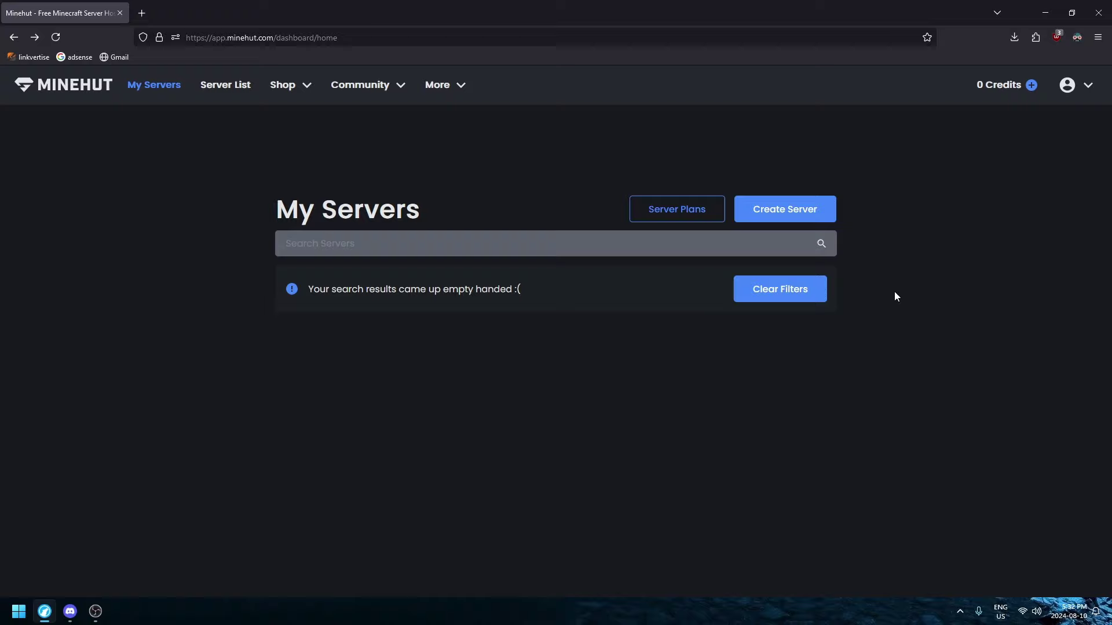
{"action": "left_click", "coordinate": [807, 209]}
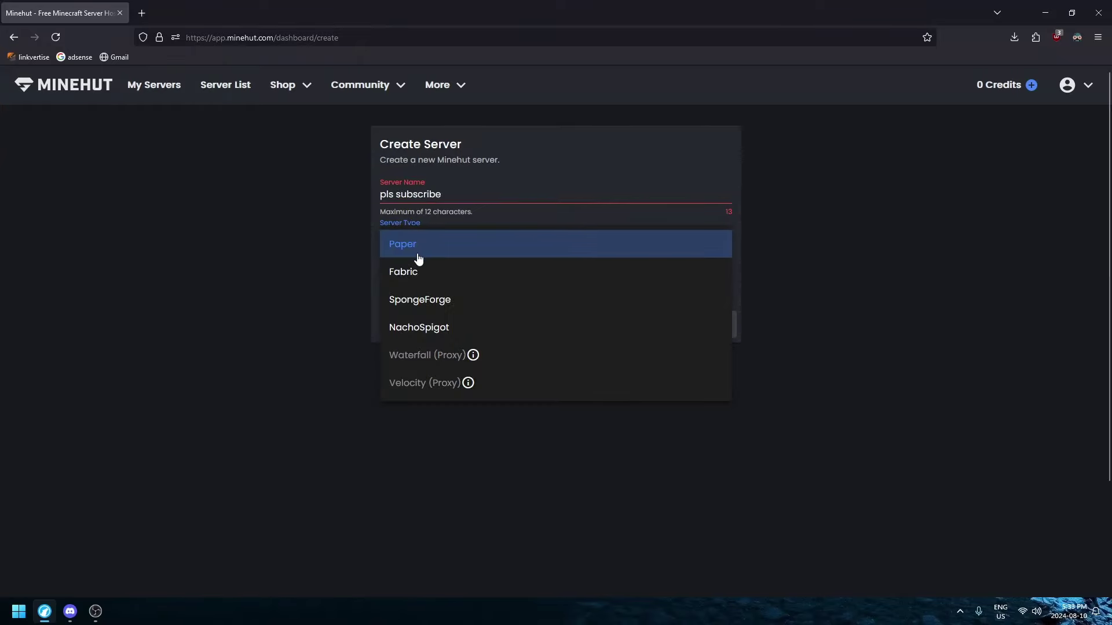
{"action": "left_click", "coordinate": [418, 260]}
{"action": "left_click", "coordinate": [421, 278]}
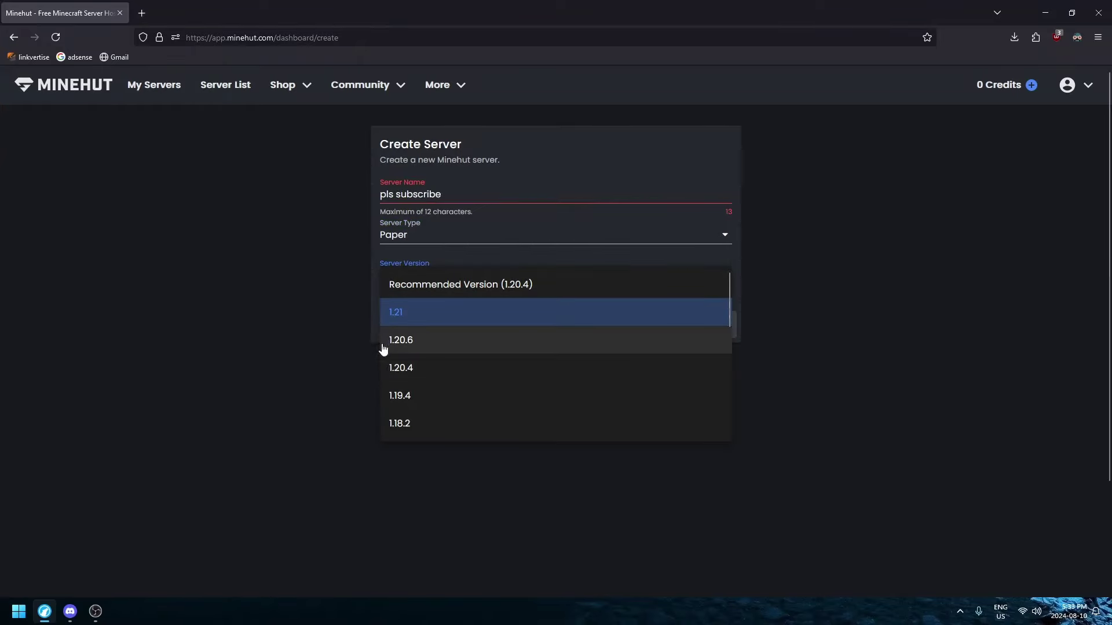
{"action": "left_click", "coordinate": [426, 318]}
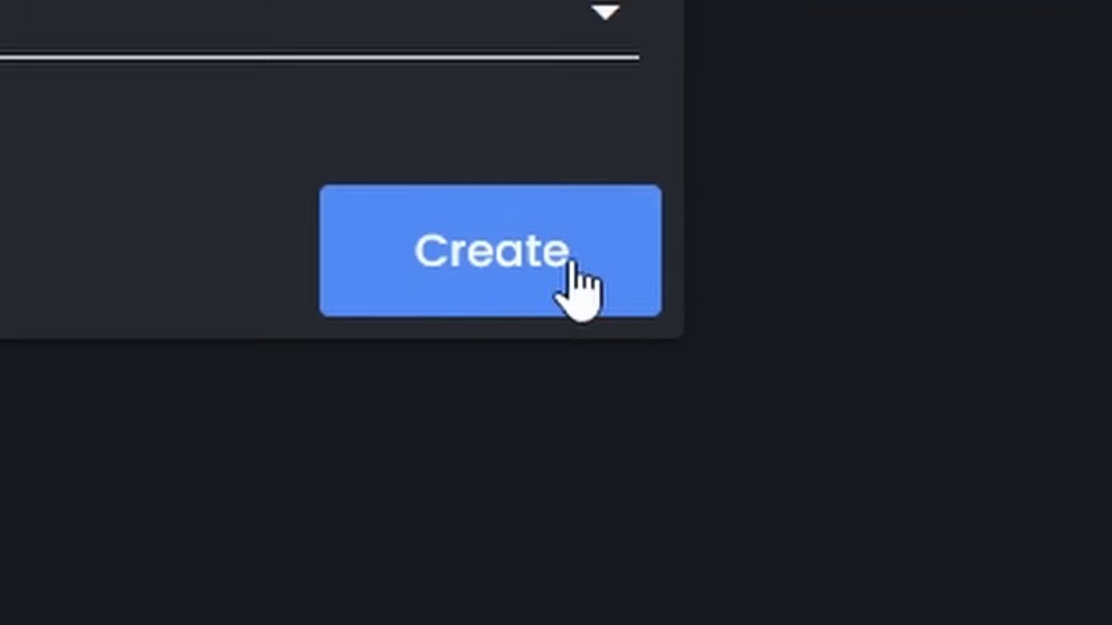
{"action": "left_click", "coordinate": [714, 340]}
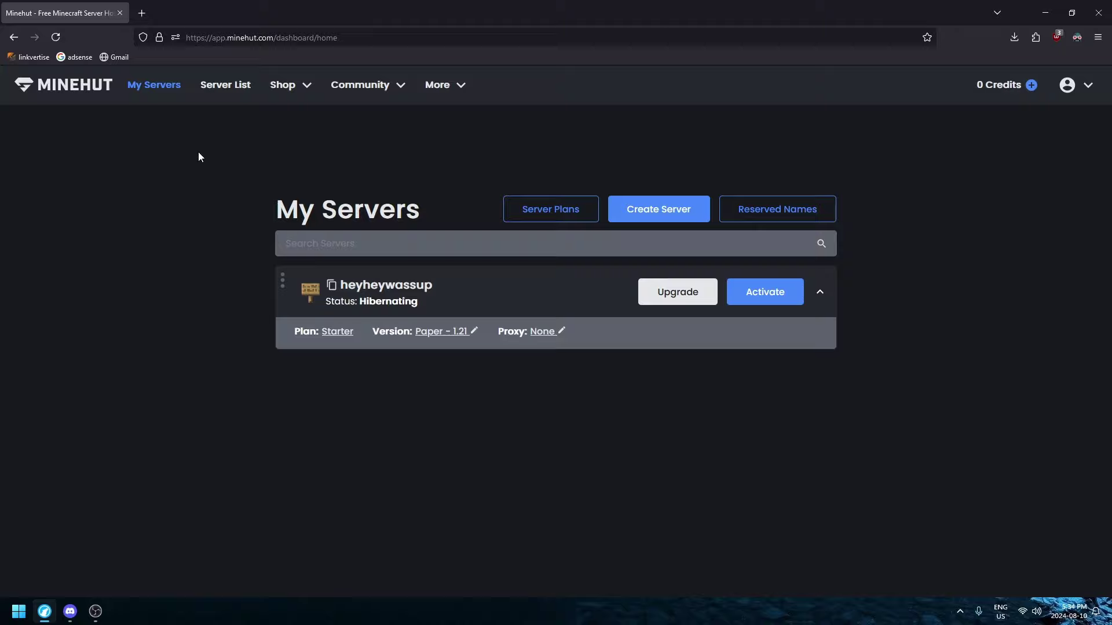
- Confirm the free Starter plan for heyheywassup and activate the server
{"action": "left_click", "coordinate": [676, 290]}
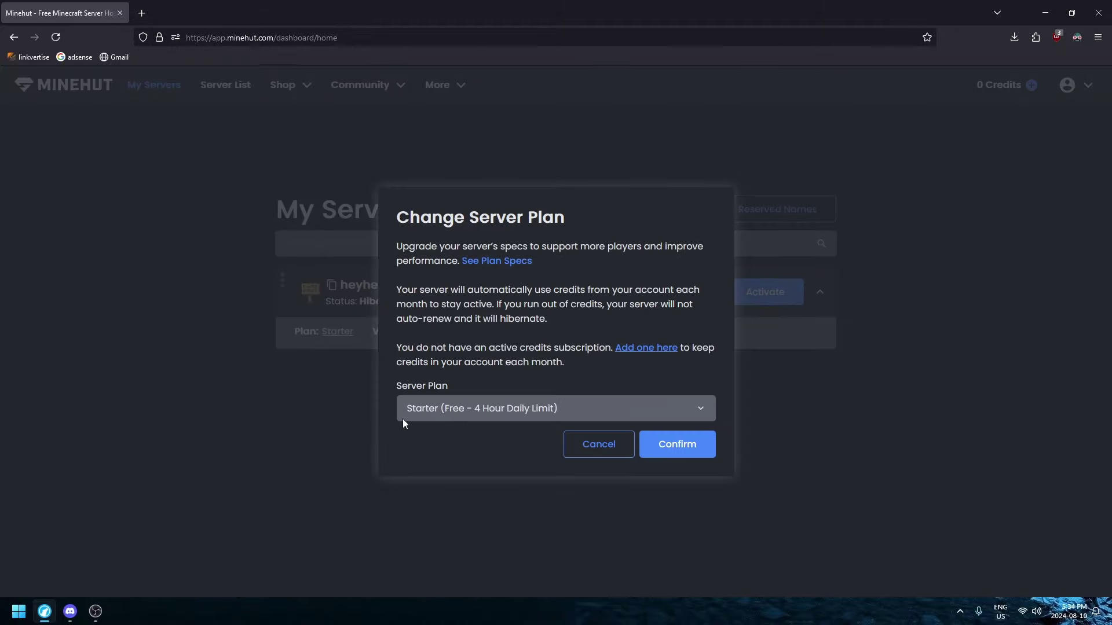
{"action": "left_click", "coordinate": [402, 417]}
{"action": "left_click", "coordinate": [483, 437]}
{"action": "left_click", "coordinate": [676, 444]}
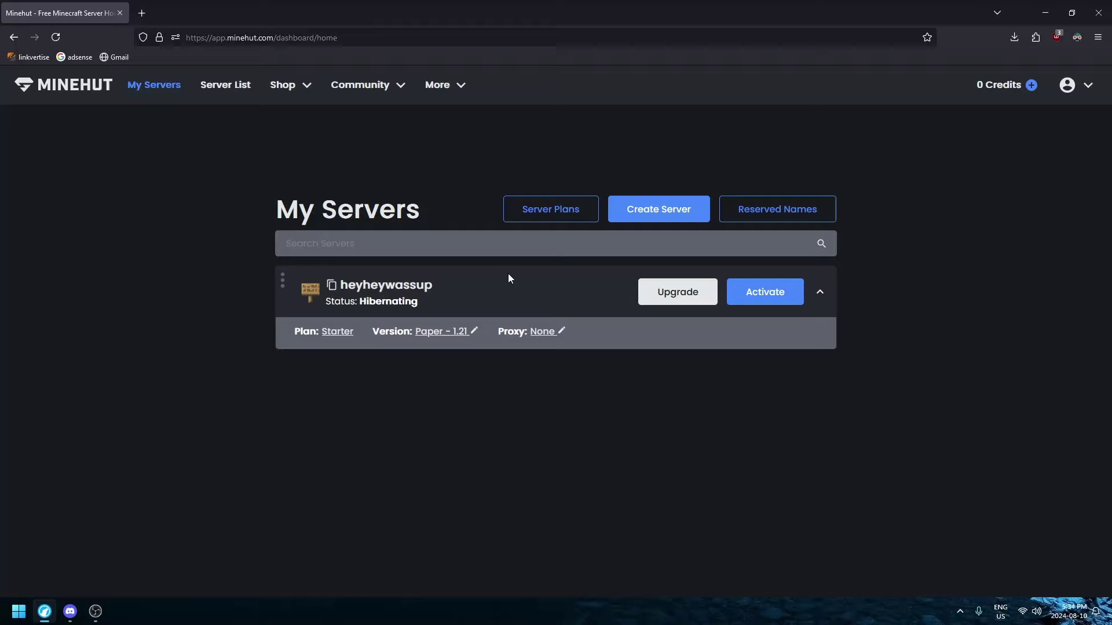
{"action": "left_click", "coordinate": [786, 302]}
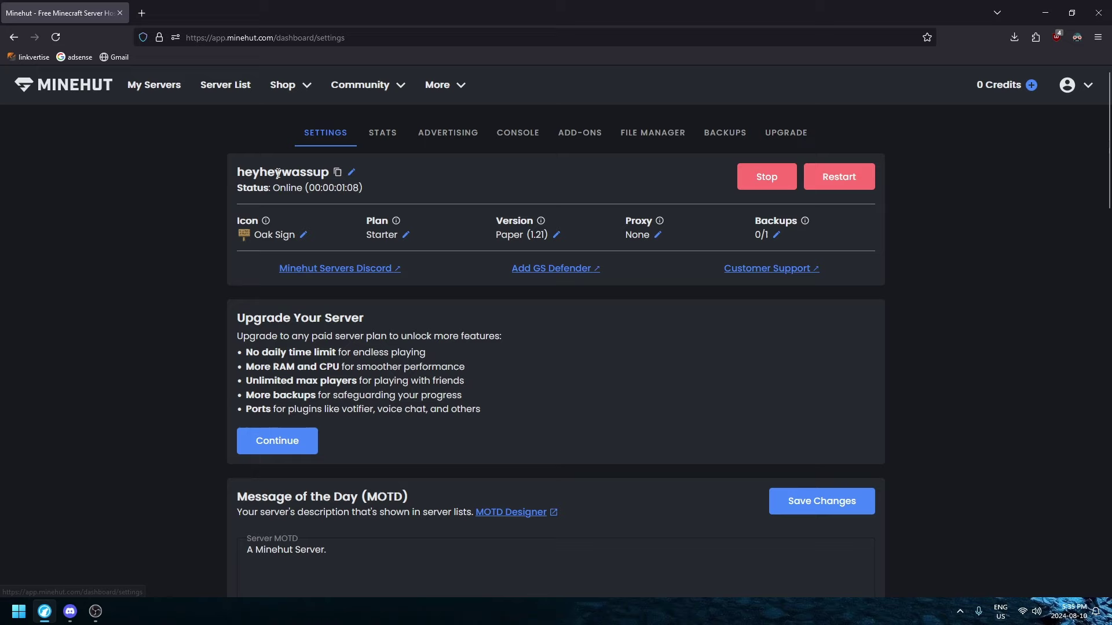
- Copy the Java address heyheywassup.minehut.gg using the copy icon
{"action": "left_click", "coordinate": [337, 172]}
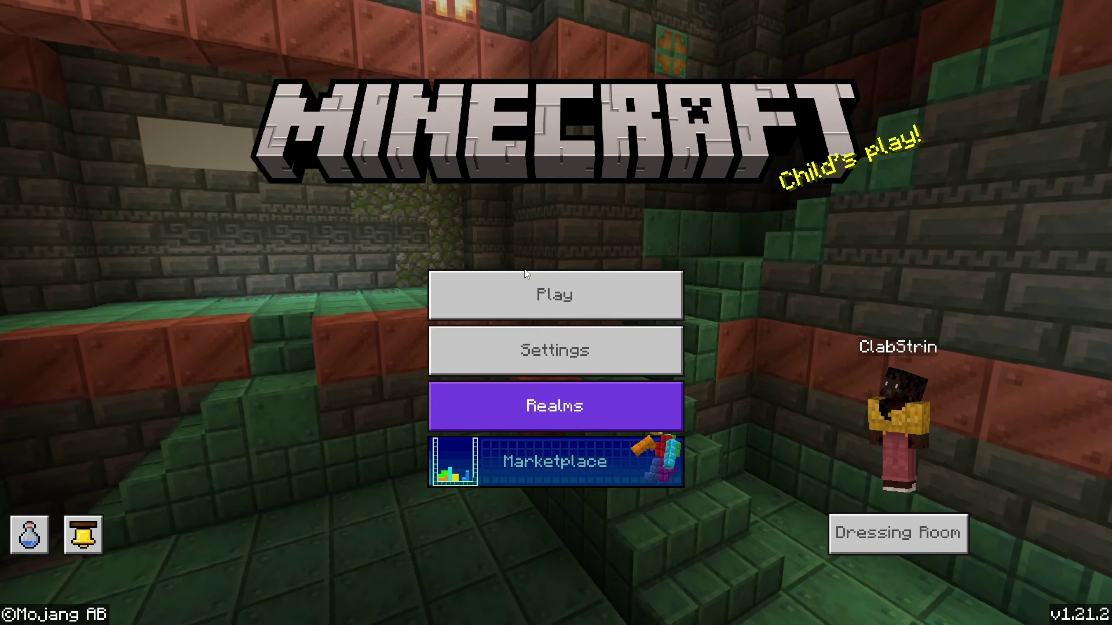
- Add the external server heyheywassup.bedrock.minehut.gg in Bedrock and join it
{"action": "left_click", "coordinate": [507, 295]}
{"action": "left_click", "coordinate": [686, 62]}
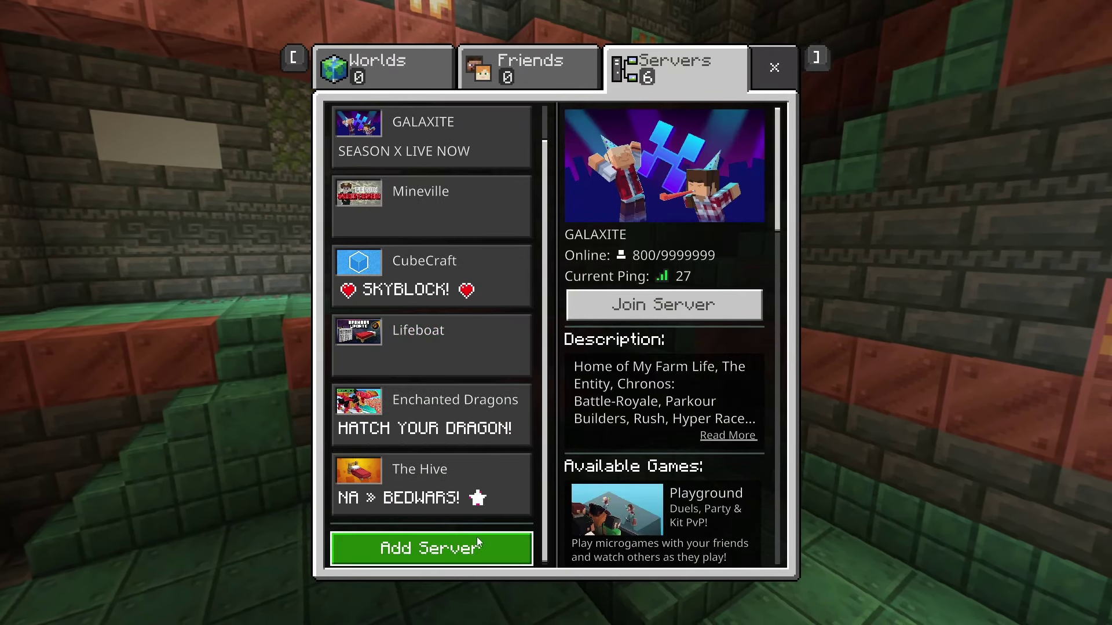
{"action": "left_click", "coordinate": [477, 541]}
{"action": "left_click", "coordinate": [482, 236]}
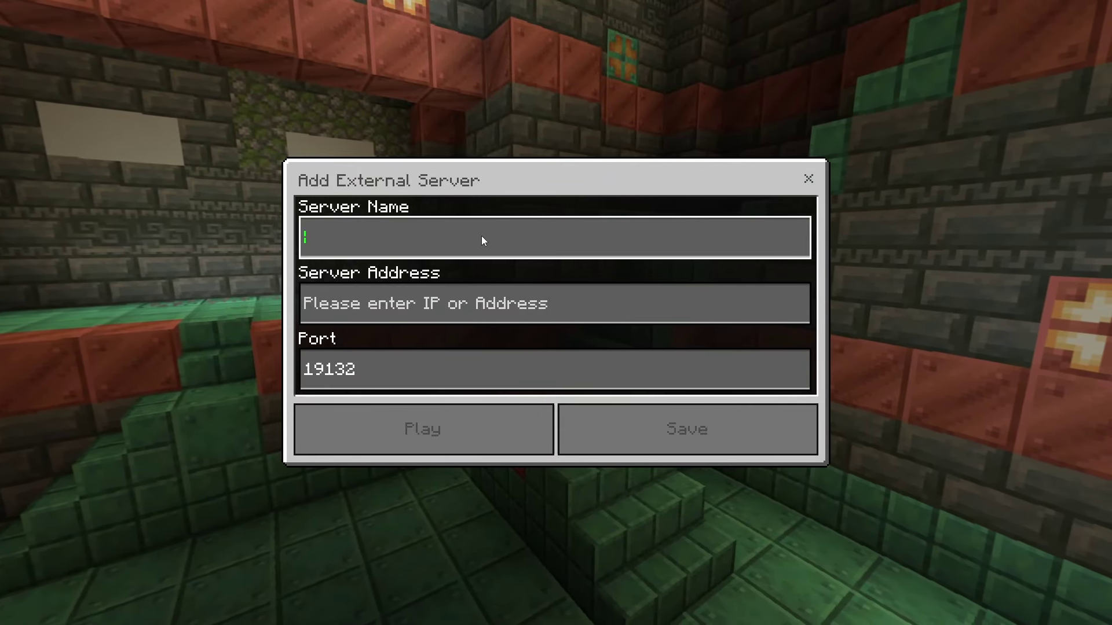
{"action": "type", "text": "anme"}
{"action": "left_click", "coordinate": [436, 297]}
{"action": "type", "text": "heyheywassup.minehut.gg"}
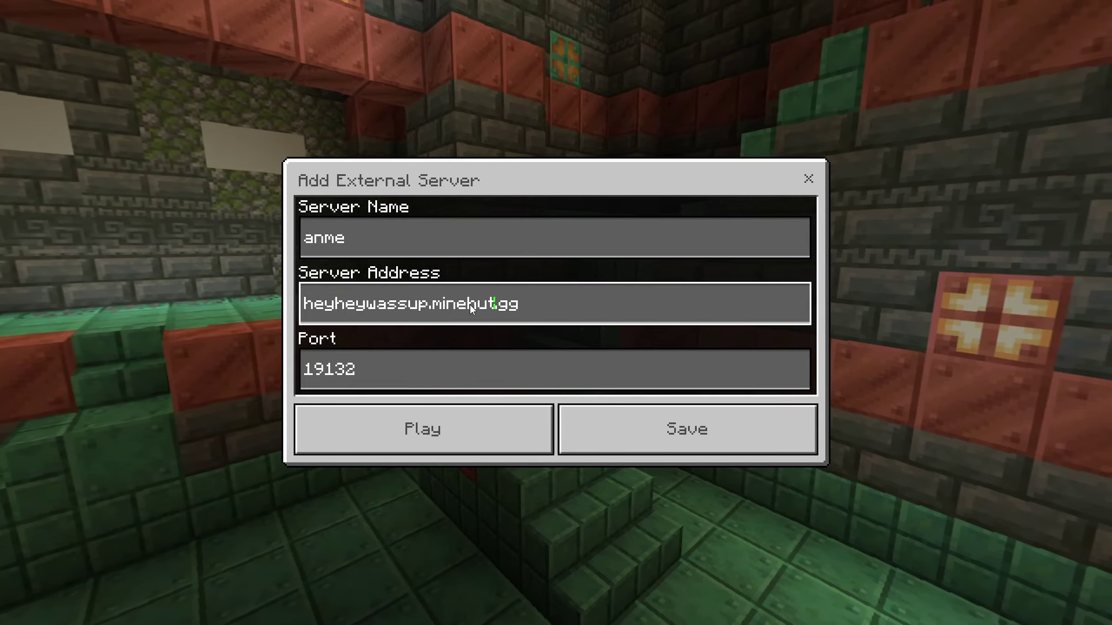
{"action": "key", "text": "Right"}
{"action": "key", "text": "Right"}
{"action": "key", "text": "Right"}
{"action": "type", "text": "bedr"}
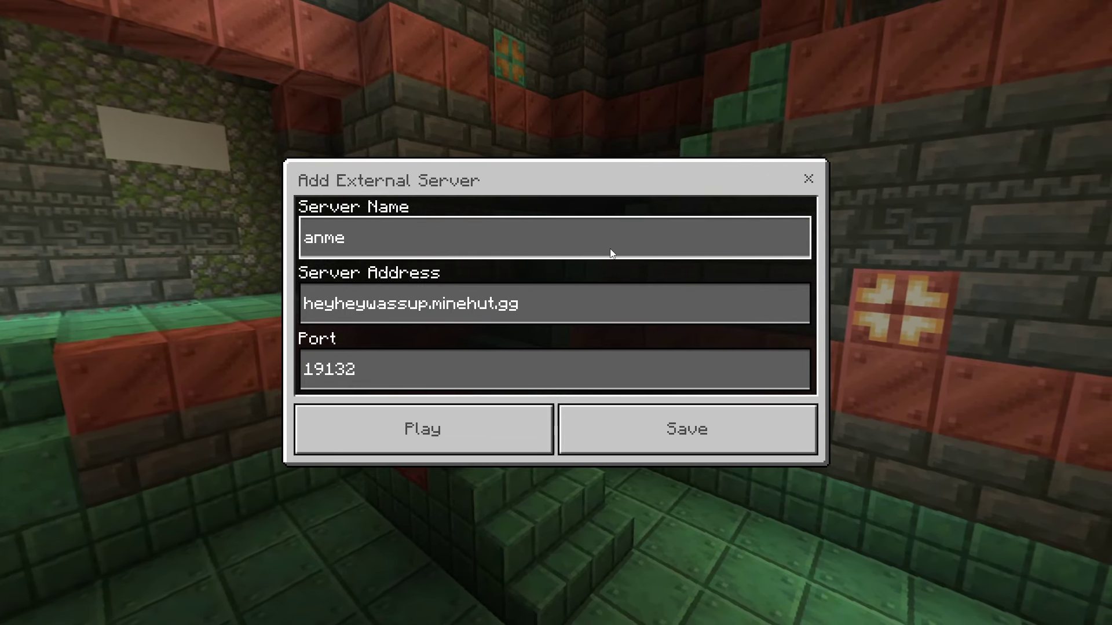
{"action": "type", "text": "ock."}
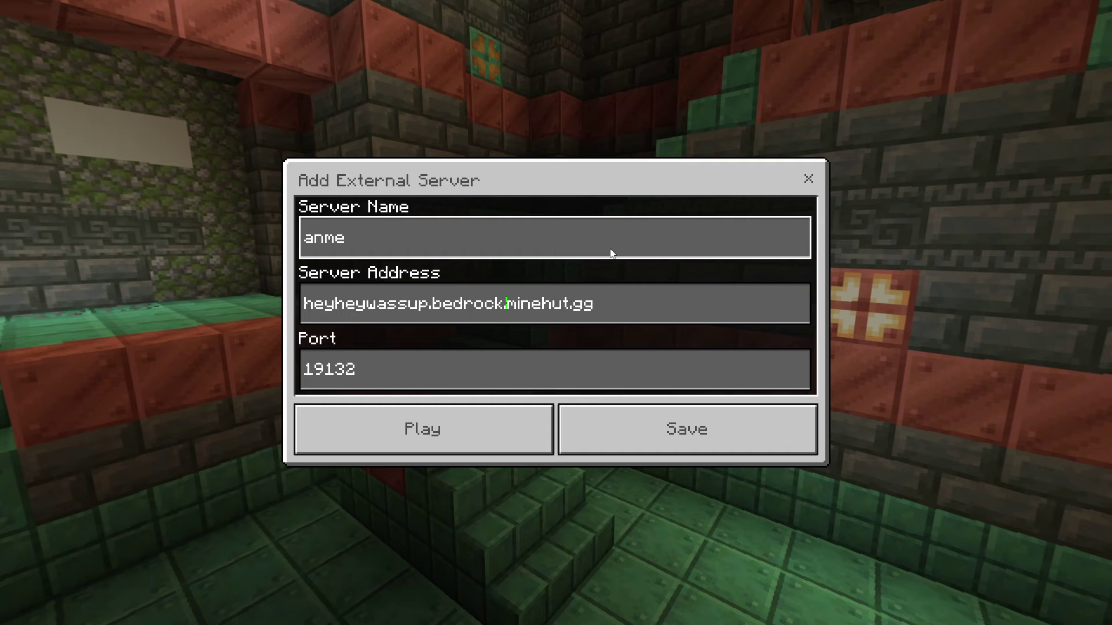
{"action": "left_click", "coordinate": [449, 436]}
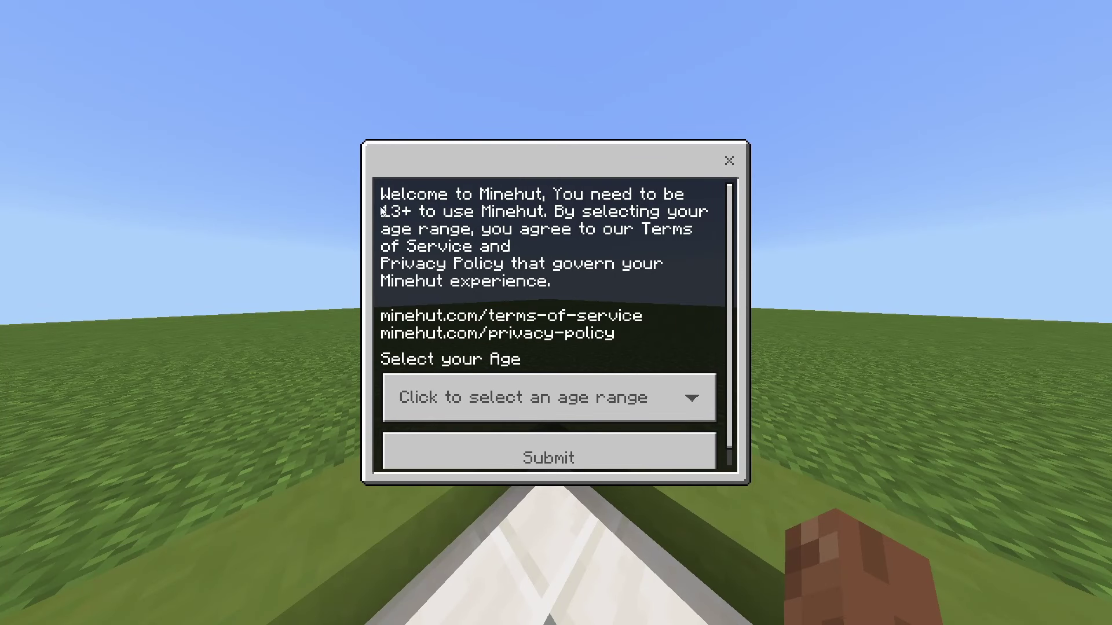
- Submit the 13-17 age range and enter the snowy world
{"action": "left_click", "coordinate": [434, 397]}
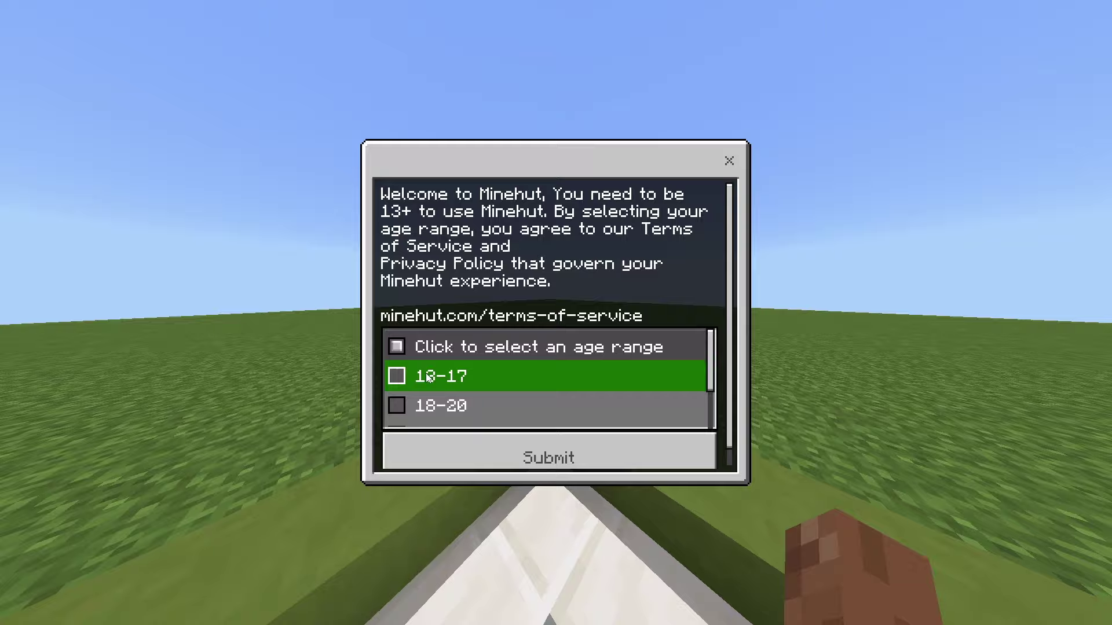
{"action": "left_click", "coordinate": [426, 376]}
{"action": "left_click", "coordinate": [491, 452]}
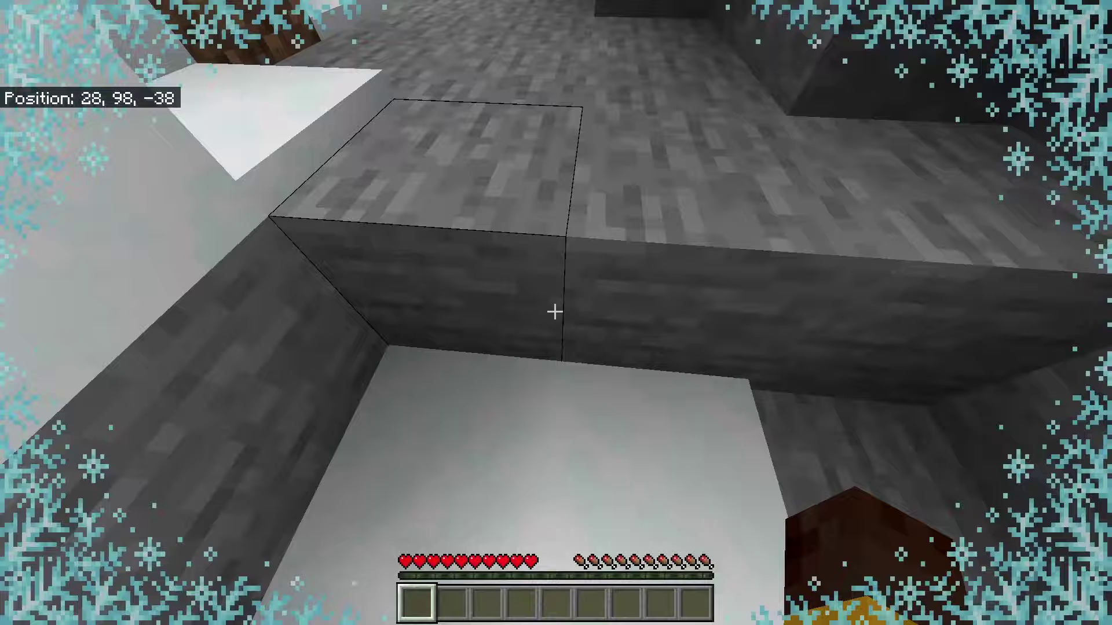
- Launch Minecraft Java, add the server heyheywassup.minehut.gg, and join it
{"action": "key", "text": "super"}
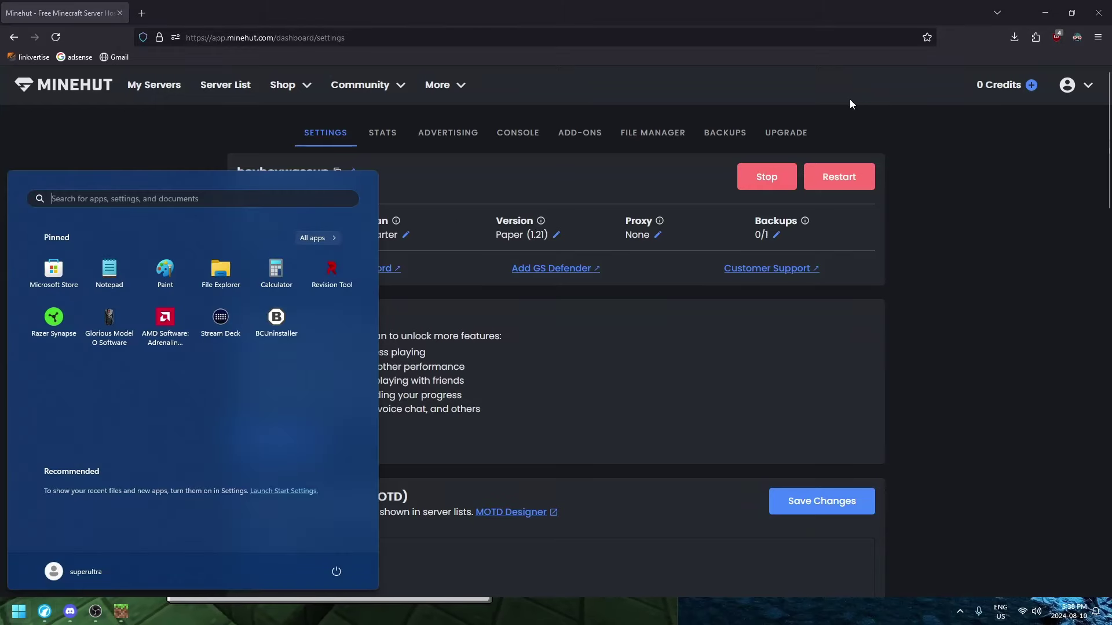
{"action": "type", "text": "minecraft"}
{"action": "key", "text": "alt+Tab"}
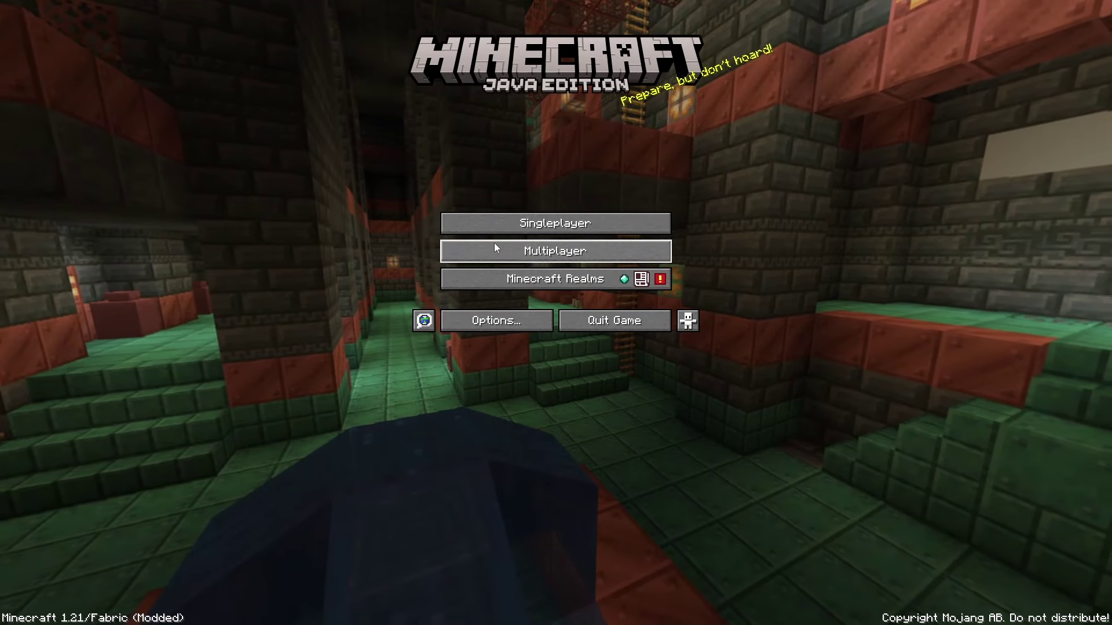
{"action": "left_click", "coordinate": [556, 249]}
{"action": "left_click", "coordinate": [670, 577]}
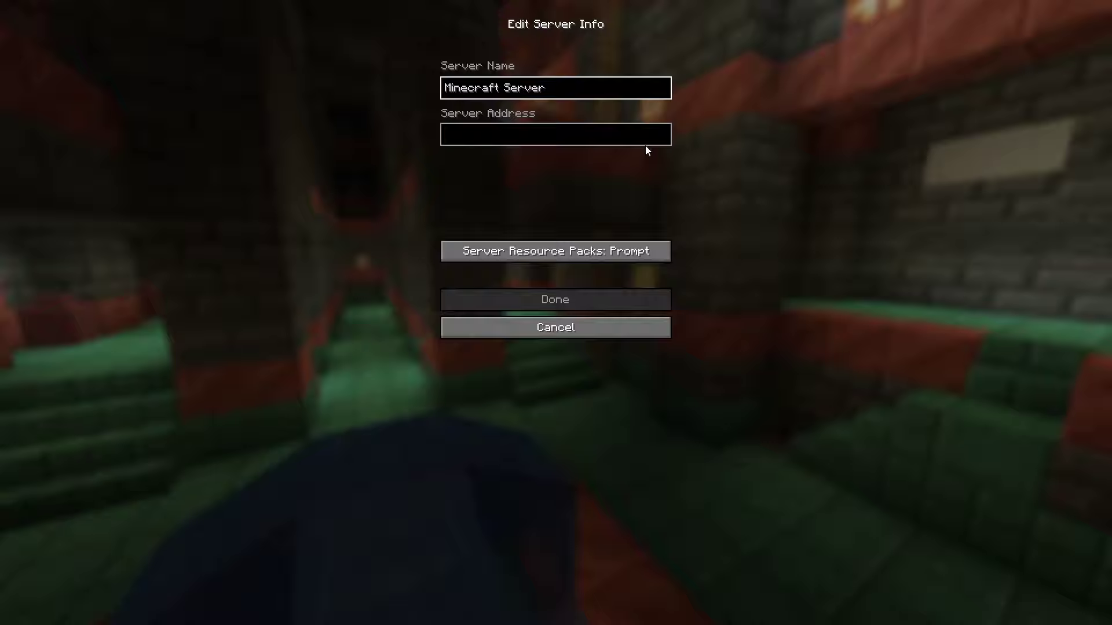
{"action": "left_click", "coordinate": [594, 137]}
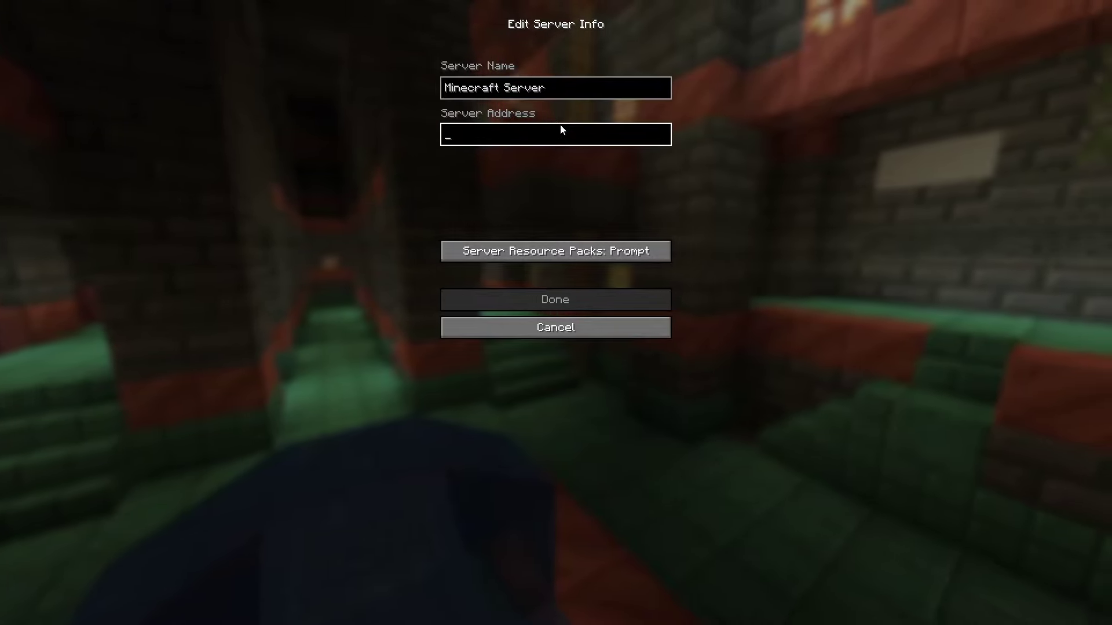
{"action": "key", "text": "ctrl+v"}
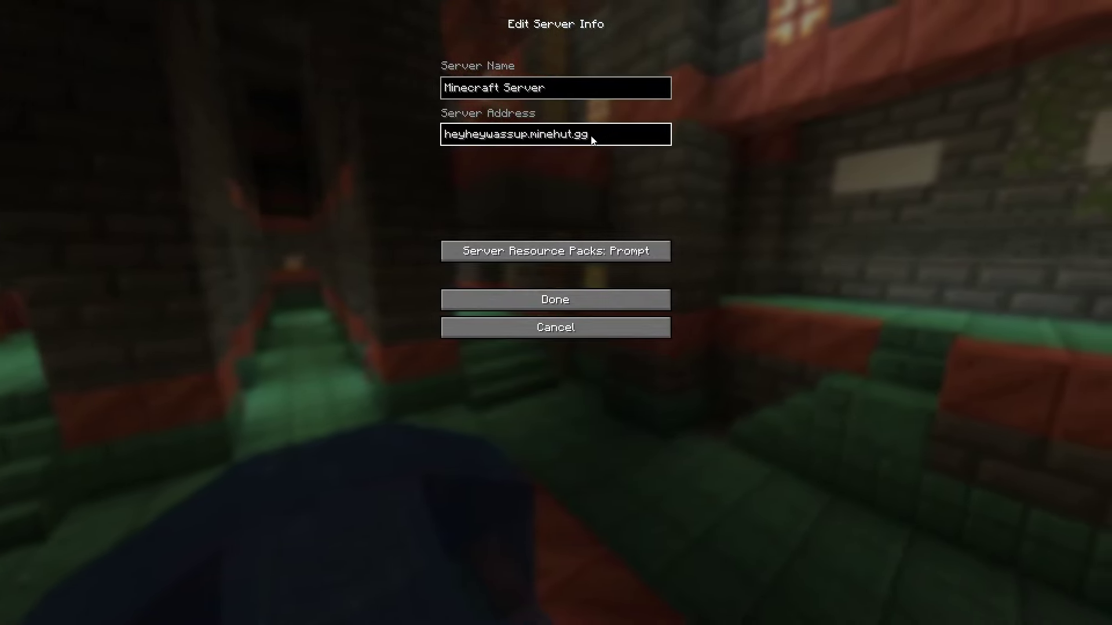
{"action": "key", "text": "Return"}
{"action": "key", "text": "Return"}
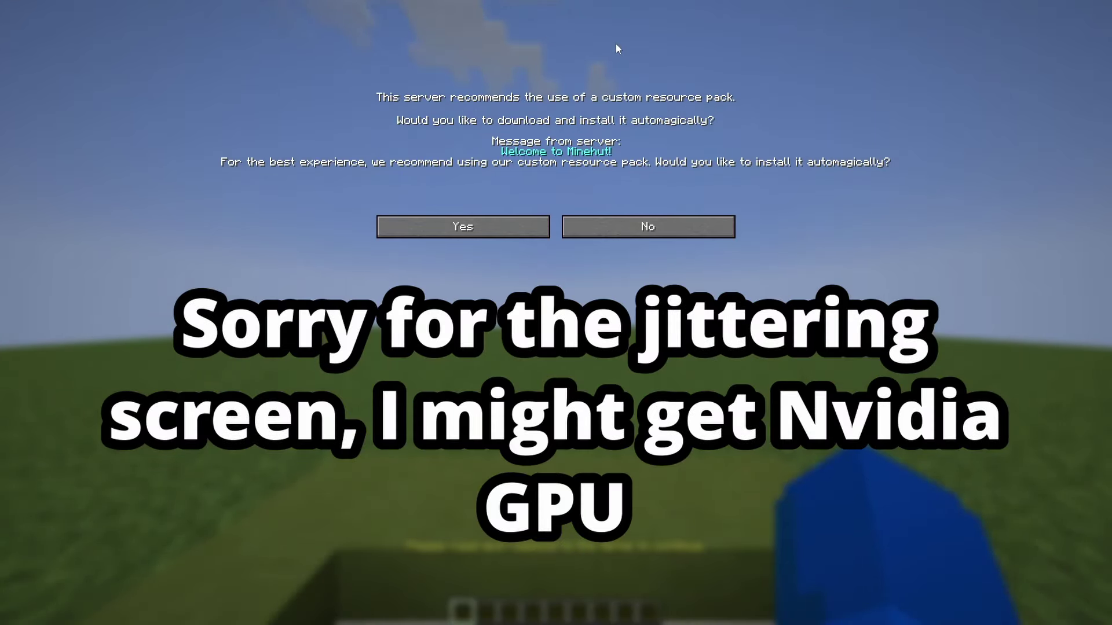
- Accept the resource pack, close the terms book, and choose the 13-17 age range
{"action": "left_click", "coordinate": [500, 229]}
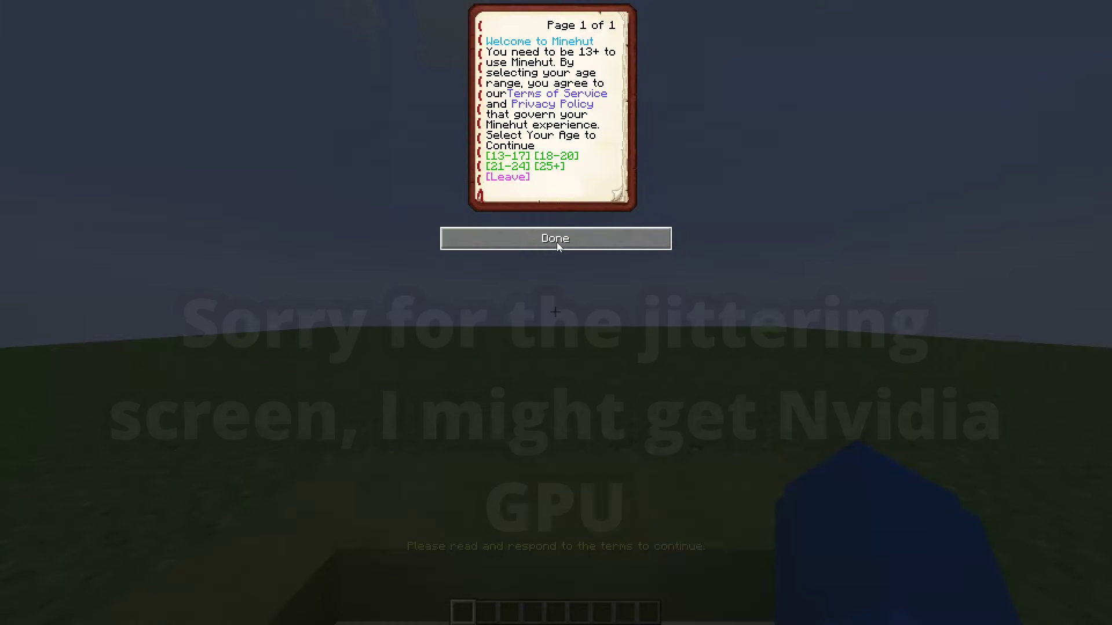
{"action": "left_click", "coordinate": [557, 239]}
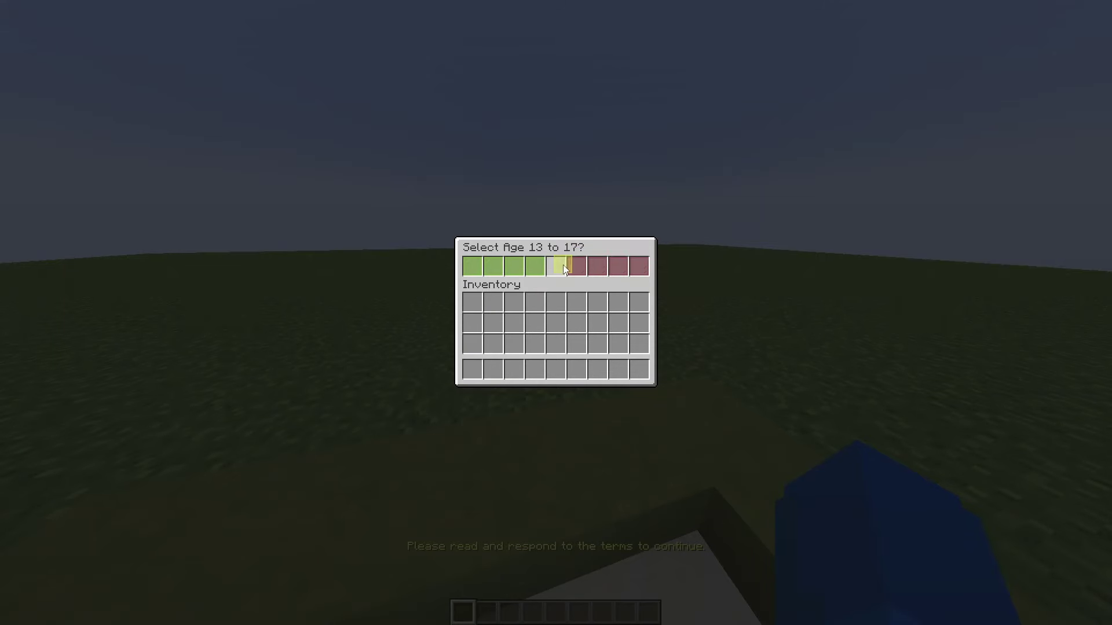
{"action": "left_click", "coordinate": [564, 266]}
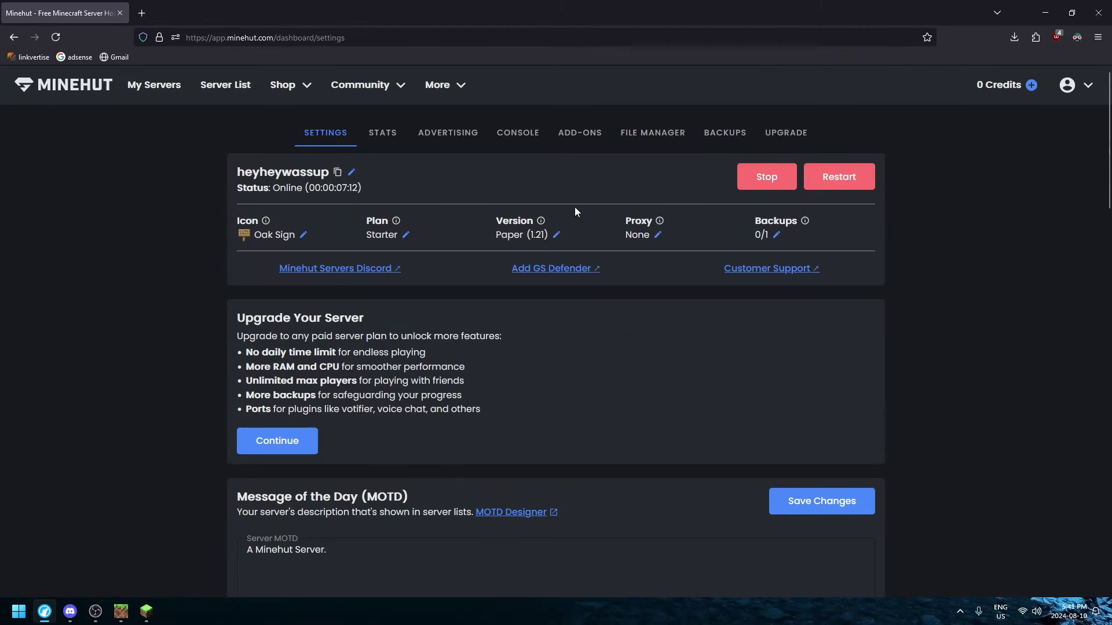
- Run 'op clabstrin' in the server's live console
{"action": "left_click", "coordinate": [517, 132]}
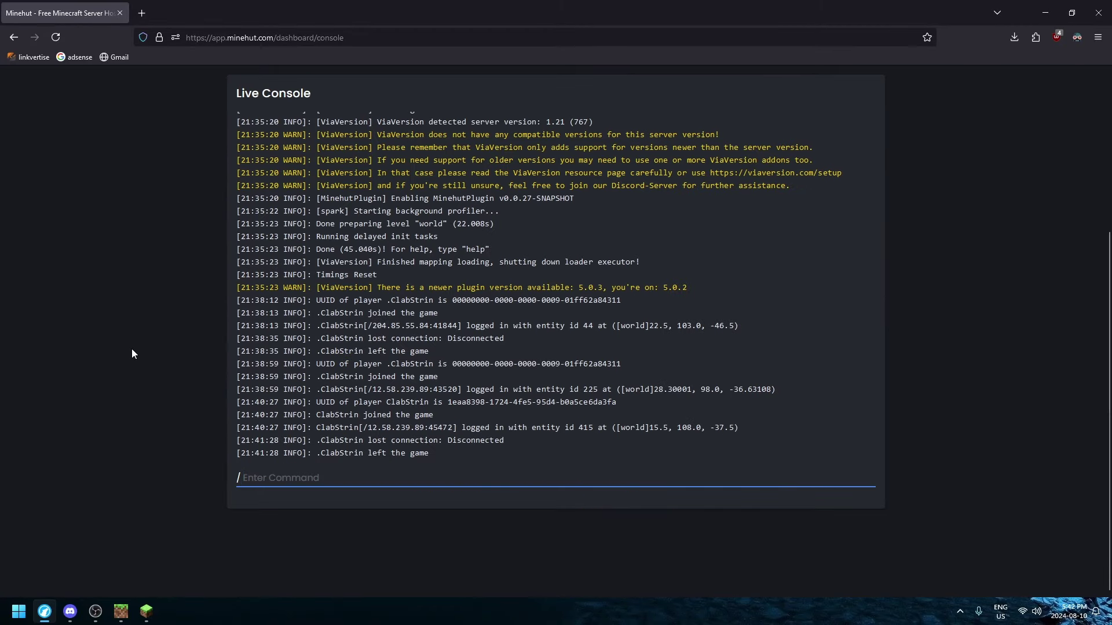
{"action": "type", "text": "op"}
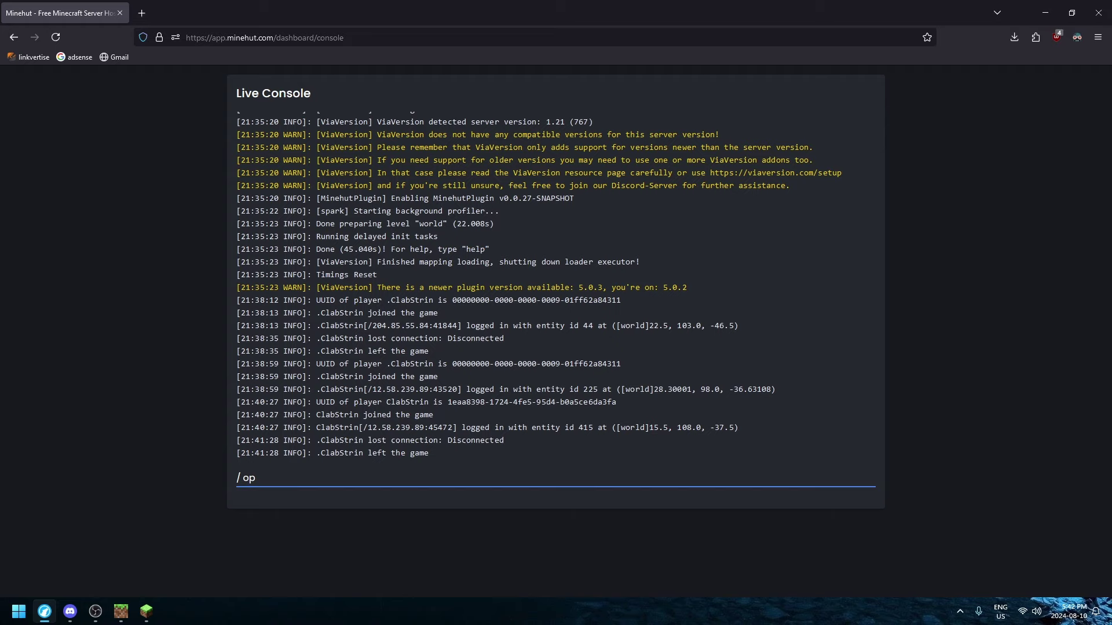
{"action": "type", "text": "ClabStr"}
{"action": "key", "text": "BackSpace"}
{"action": "key", "text": "BackSpace"}
{"action": "key", "text": "BackSpace"}
{"action": "key", "text": "BackSpace"}
{"action": "key", "text": "BackSpace"}
{"action": "key", "text": "BackSpace"}
{"action": "type", "text": "clabstrin"}
{"action": "key", "text": "Return"}
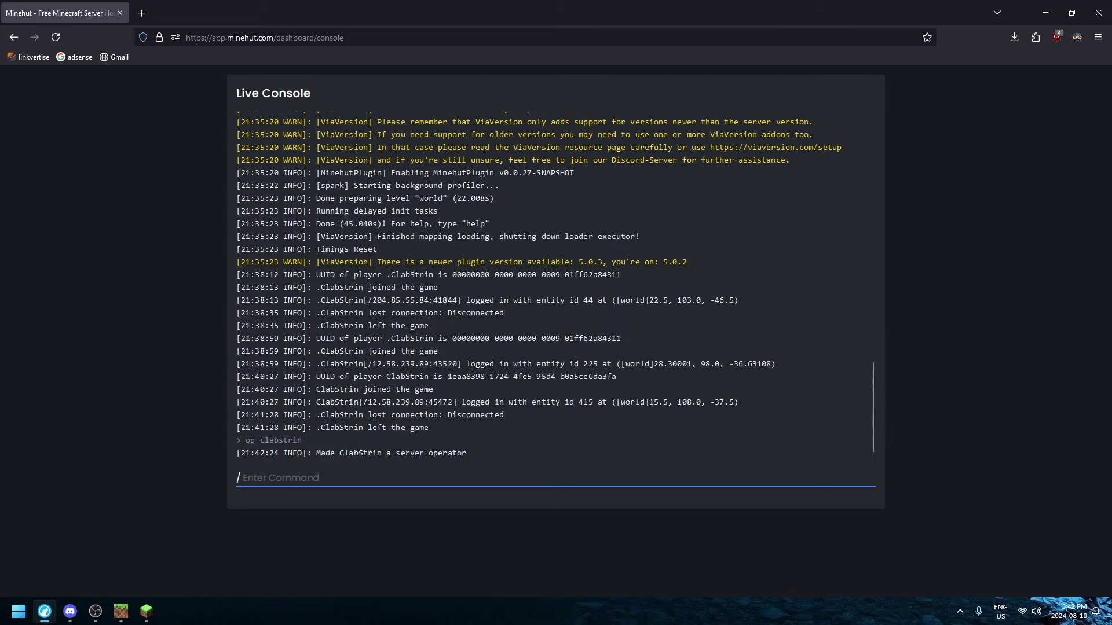
- Return to Minecraft Bedrock and teleport to ClabStrin with /tp
{"action": "left_click", "coordinate": [146, 611]}
{"action": "type", "text": "/tp clabs"}
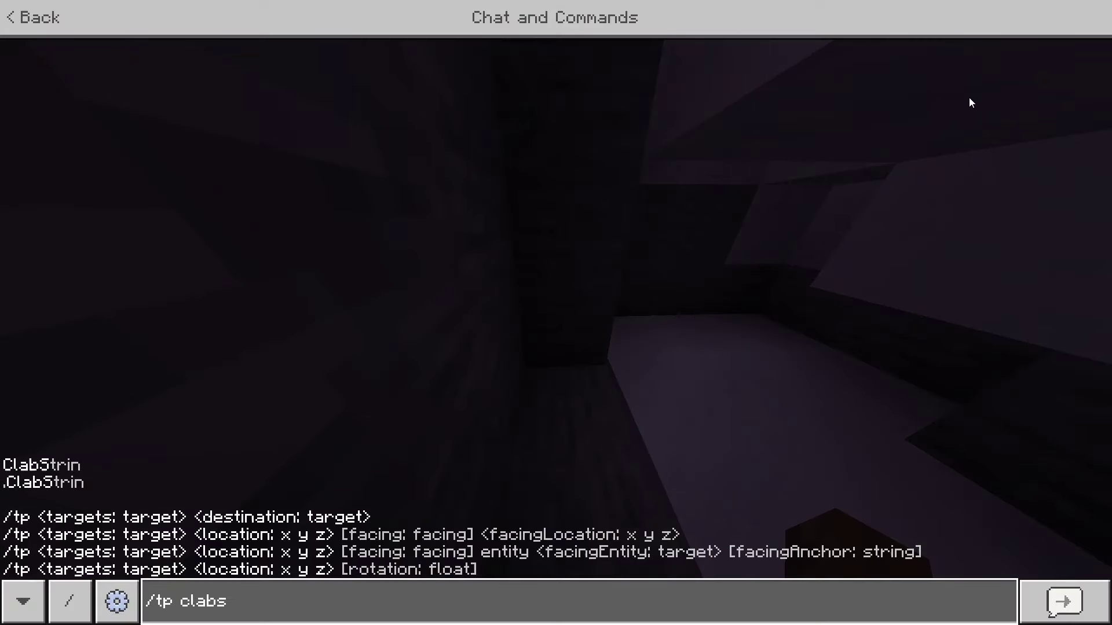
{"action": "key", "text": "BackSpace"}
{"action": "key", "text": "BackSpace"}
{"action": "key", "text": "BackSpace"}
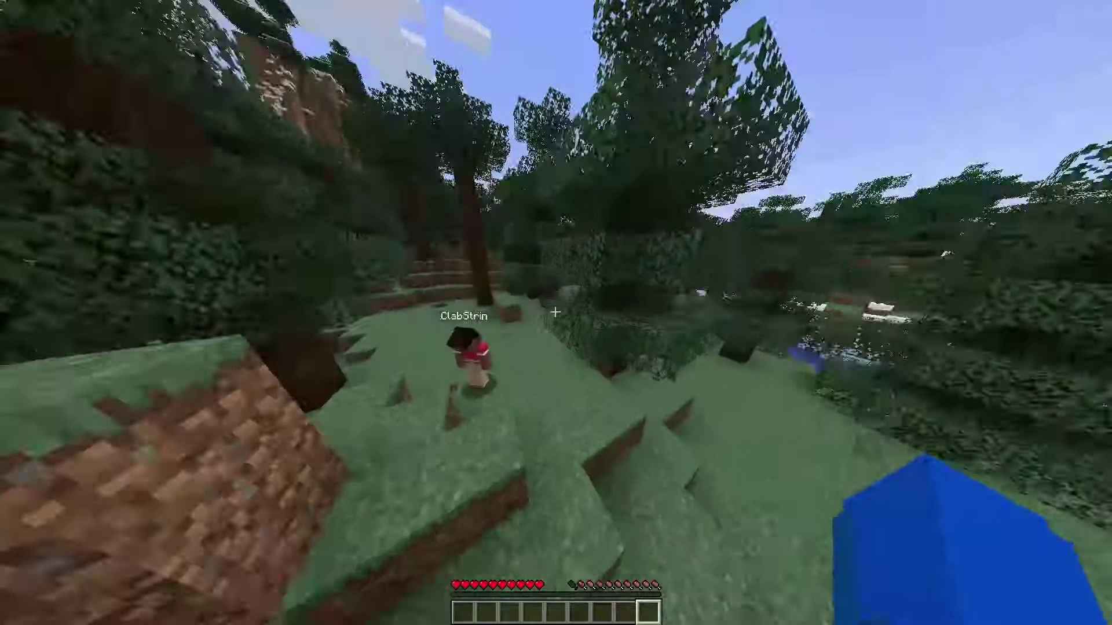
{"action": "key", "text": "w"}
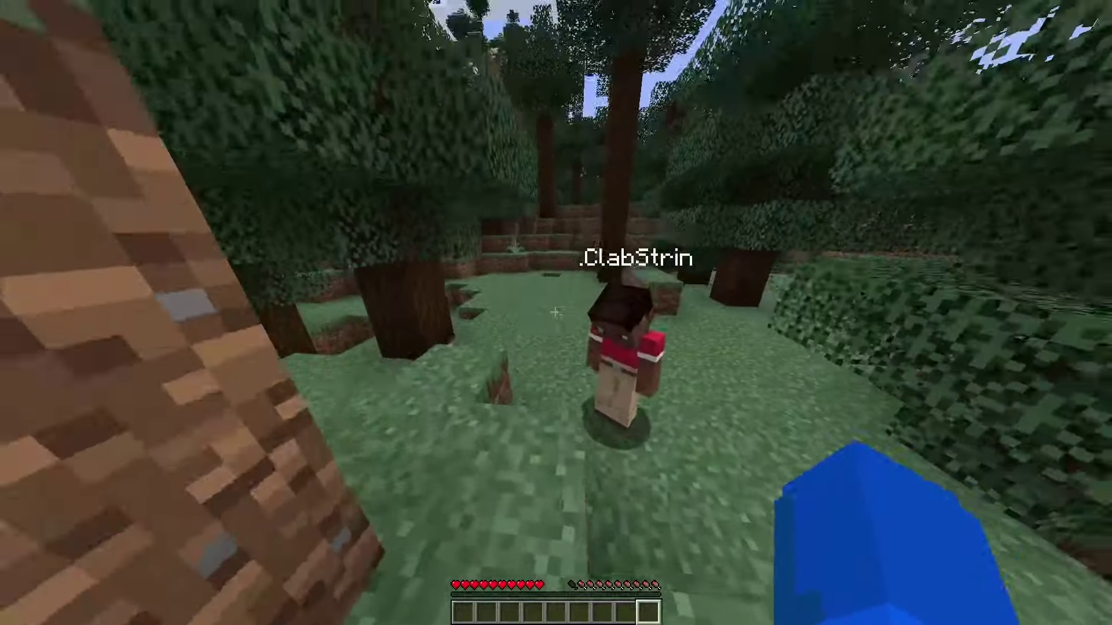
{"action": "key", "text": "w"}
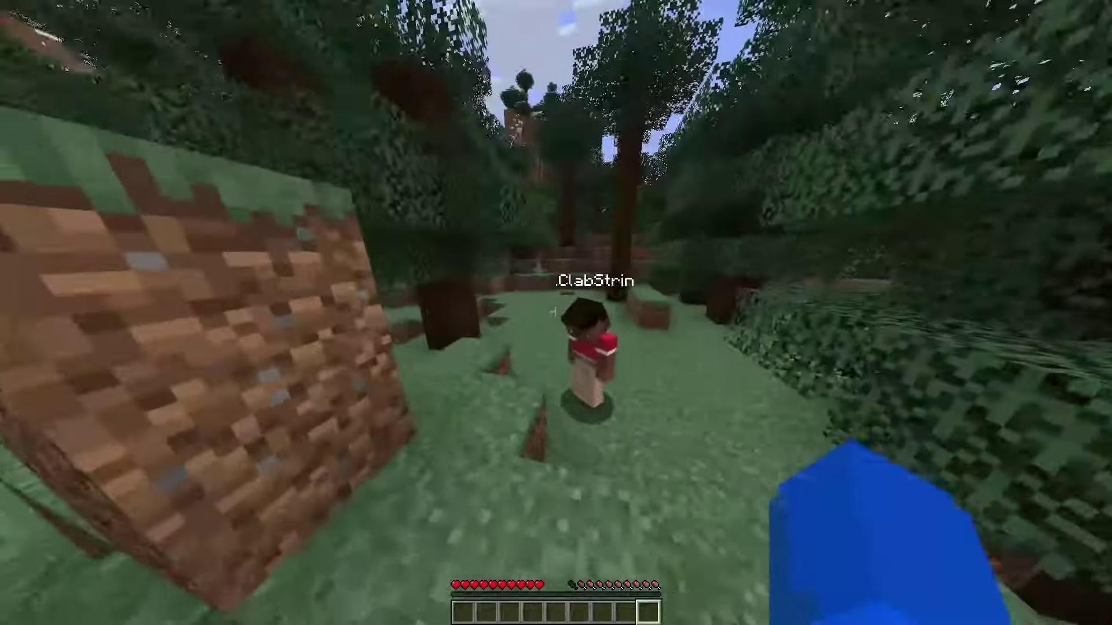